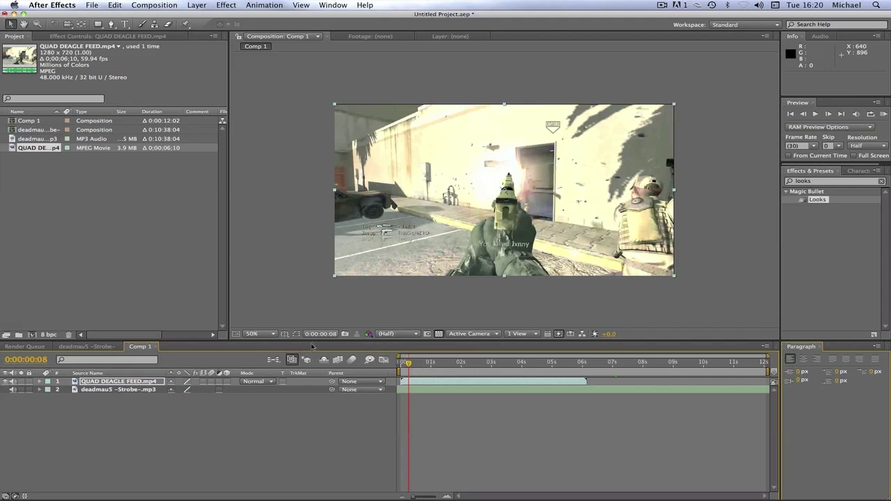
Switch to the deadmau5 Strobe comp, zoom the timeline in, and scrub between its Scale keyframes
left_click(87, 346)
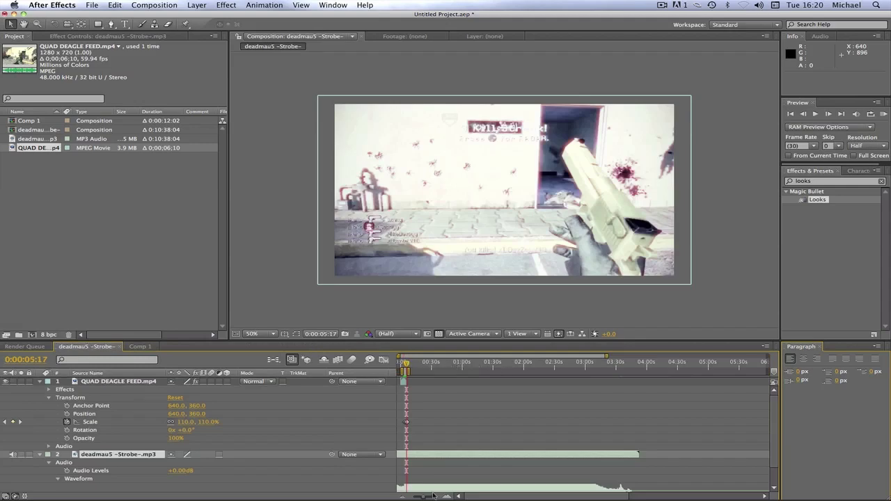
left_click_drag(435, 497, 441, 497)
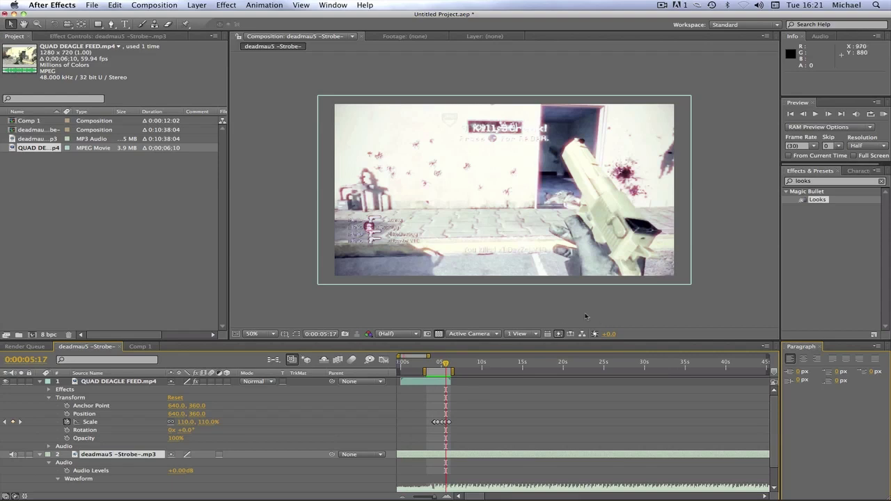
left_click(436, 364)
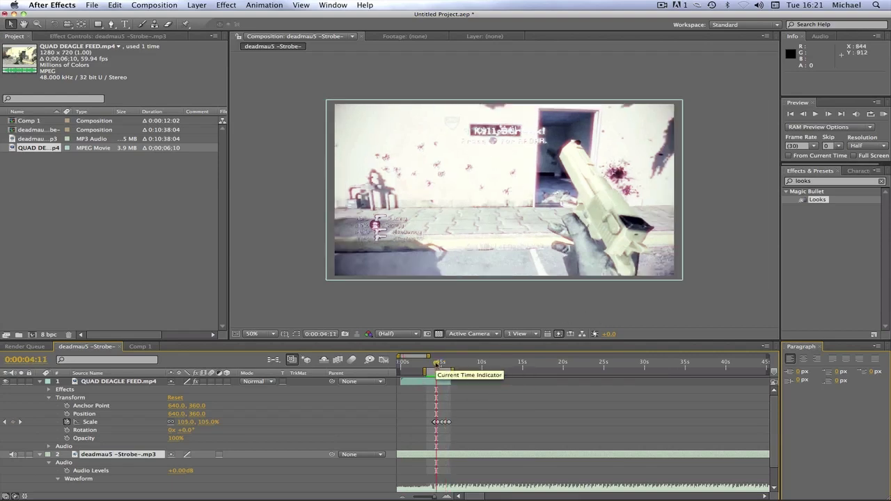
mouse_move(437, 365)
left_mouse_down()
mouse_move(446, 363)
mouse_move(429, 363)
mouse_move(449, 362)
mouse_move(431, 363)
left_mouse_up()
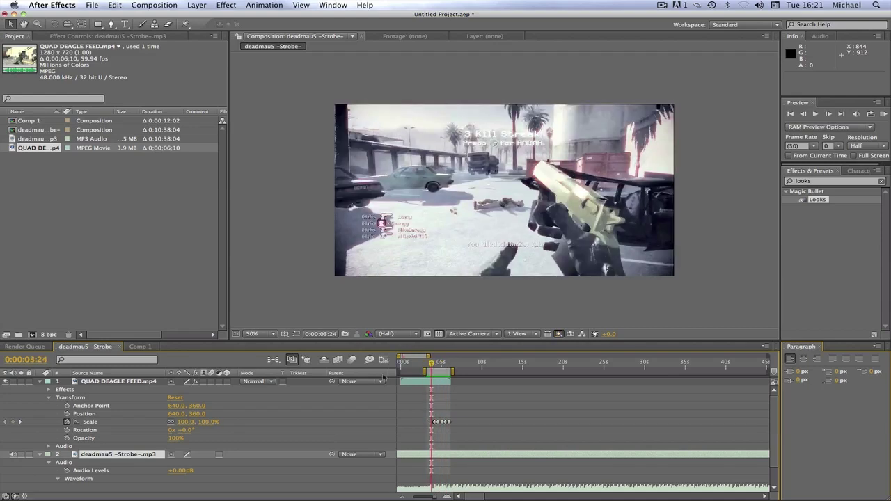
Switch back to Comp 1, scrub through its start, and start a RAM preview of the gameplay clip
left_click(139, 346)
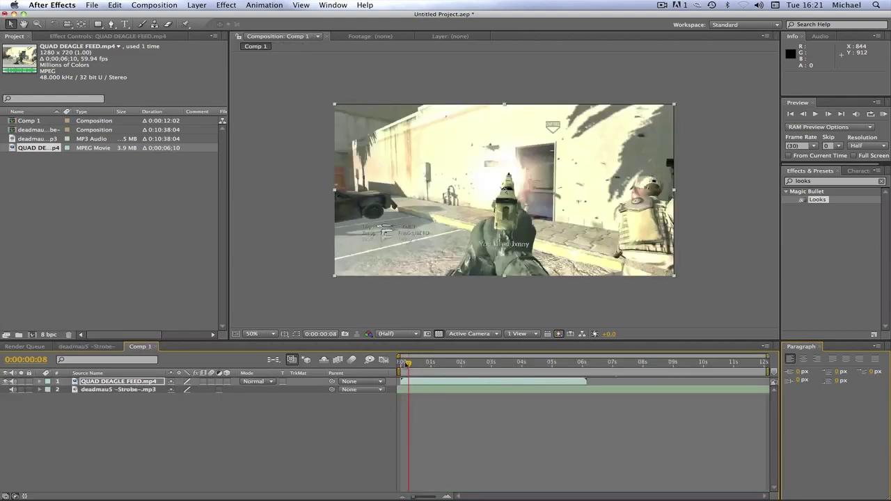
left_click_drag(408, 363, 509, 364)
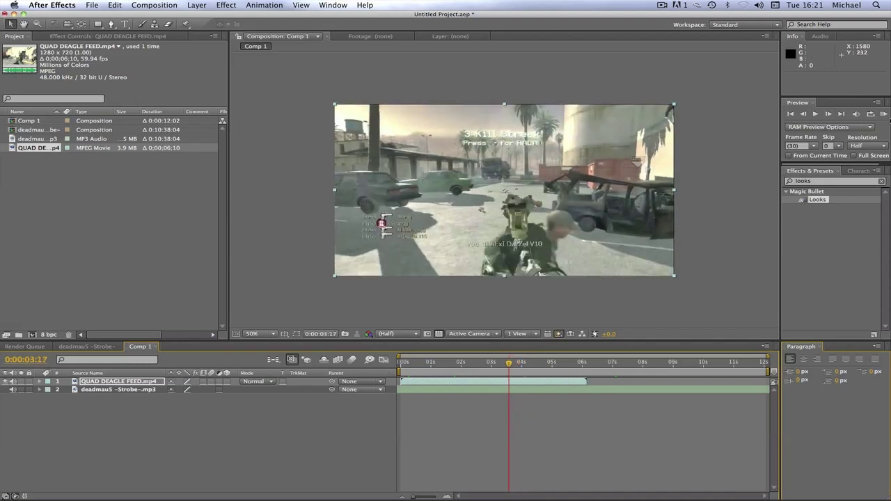
left_click(884, 114)
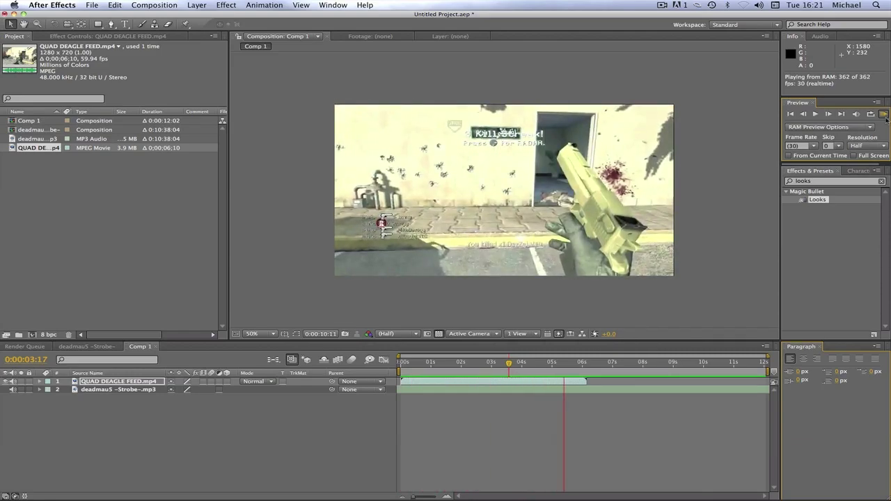
Stop the preview and expand the song layer's Audio group to display its Waveform
left_click(884, 114)
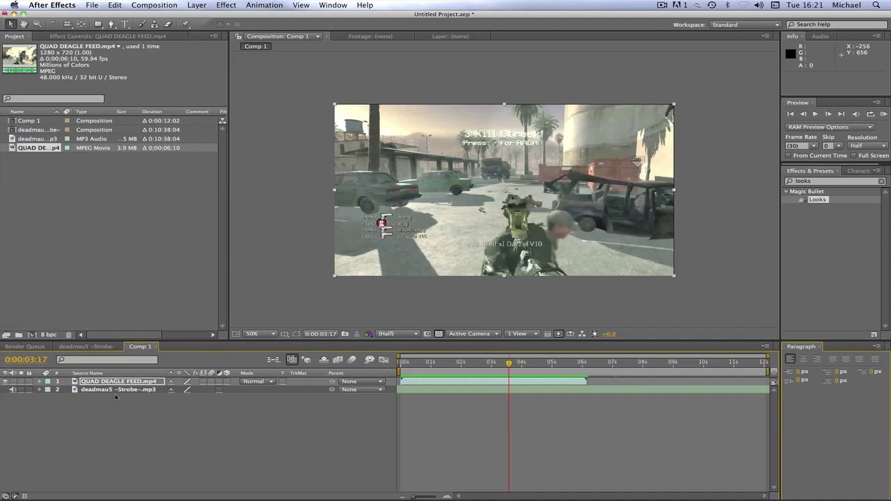
left_click(40, 390)
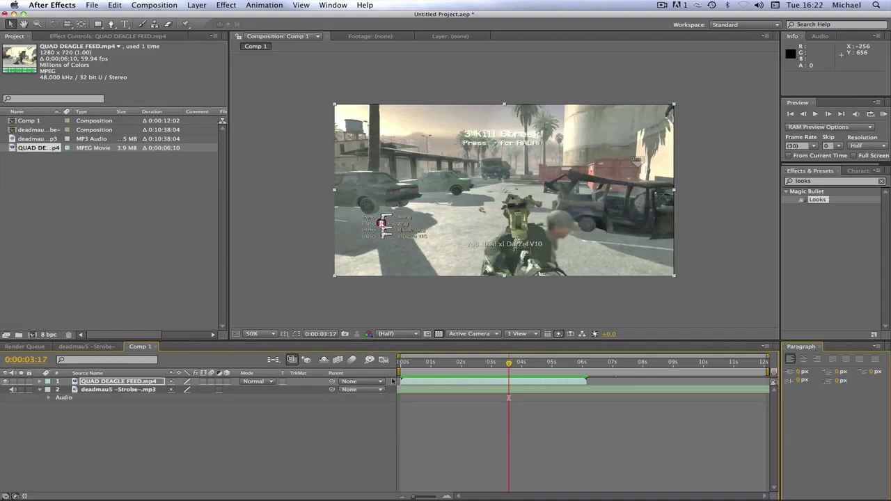
left_click(49, 398)
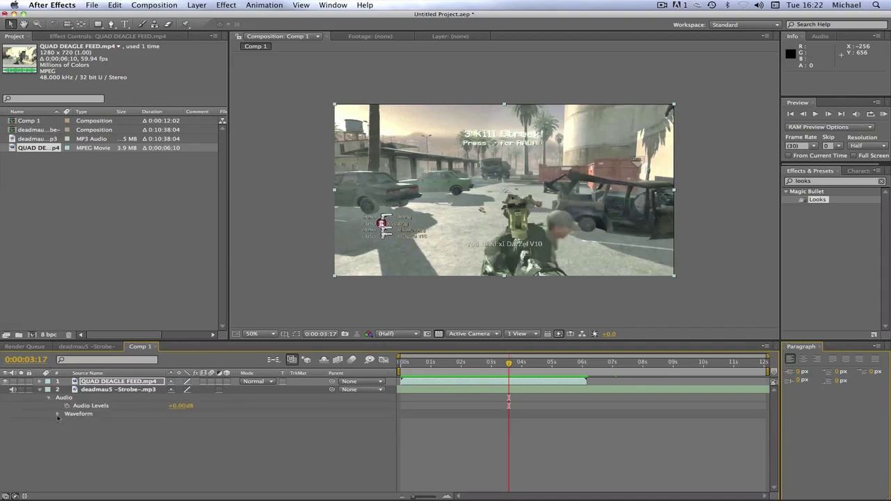
left_click(57, 415)
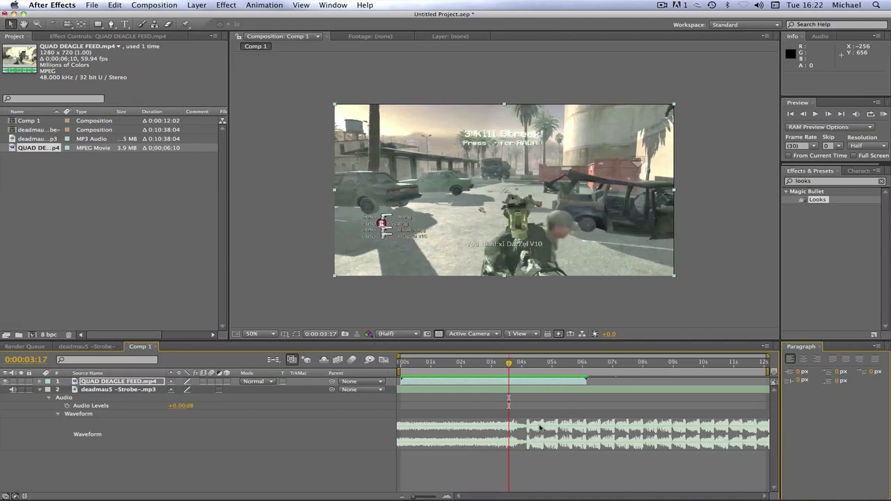
Line the current time up with the beat at 0:00:04:05
left_click(529, 368)
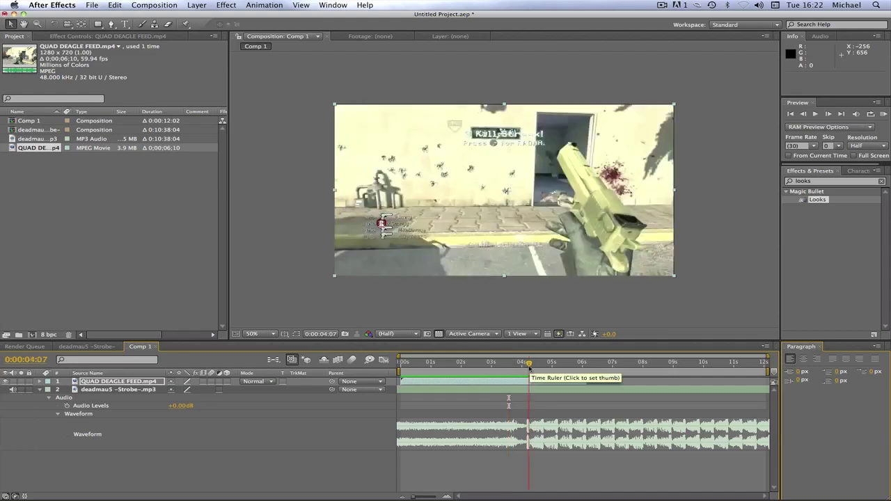
left_click(527, 363)
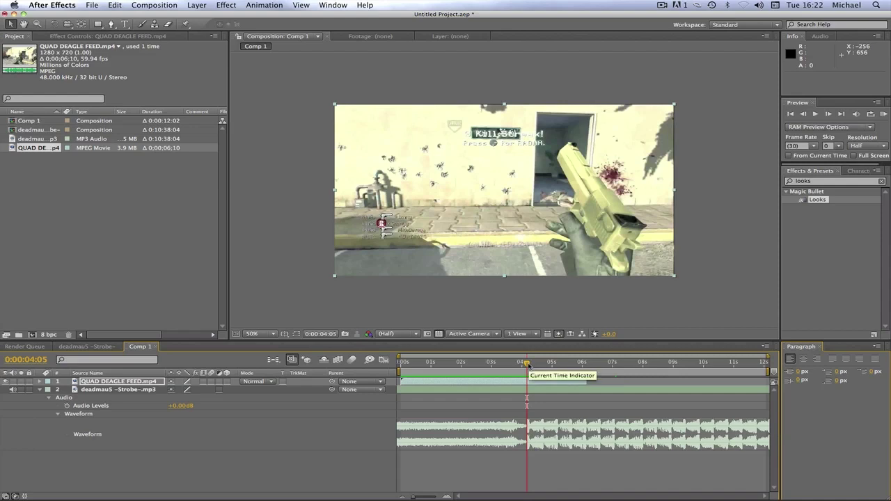
left_click_drag(527, 364, 527, 363)
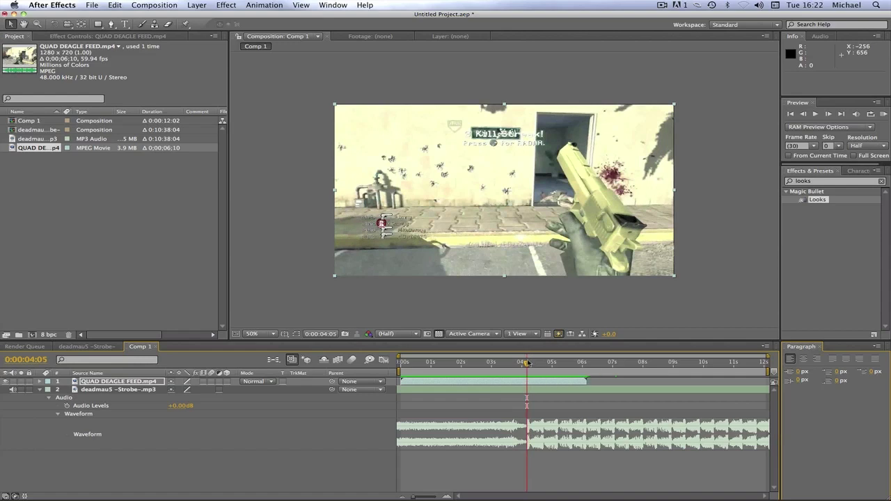
Expand the gameplay clip's Transform properties and set a 100% Scale keyframe
left_click(40, 382)
left_click(50, 390)
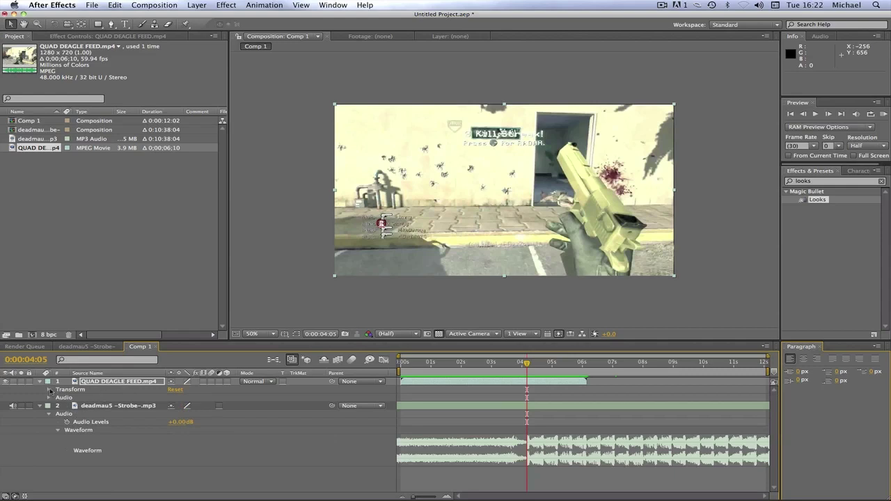
left_click(49, 390)
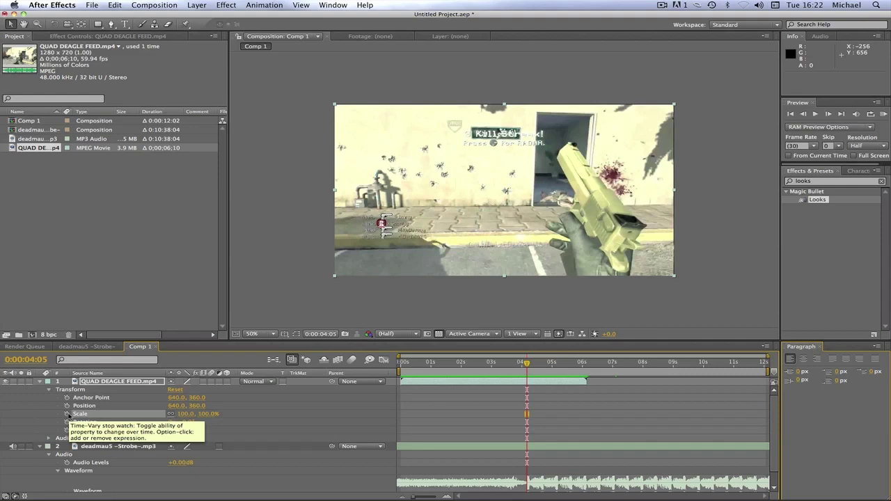
left_click(67, 414)
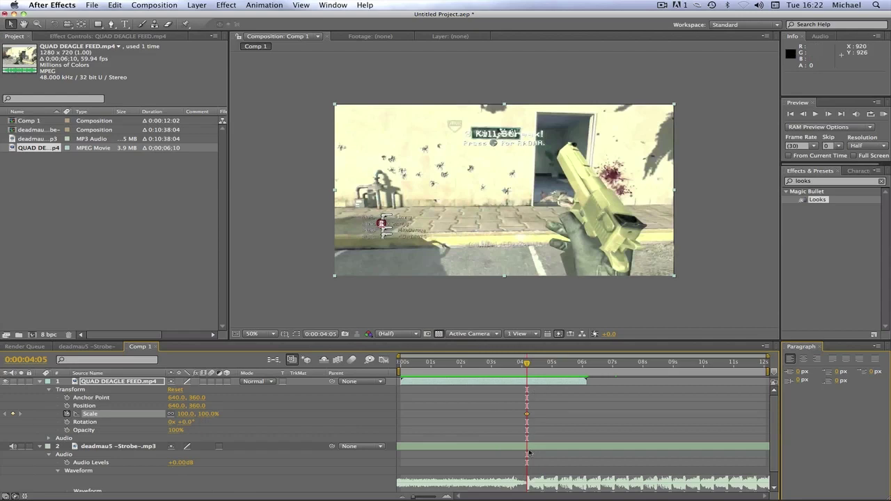
Set the gameplay clip's Scale to 110% at 0:00:04:05
left_click(201, 413)
type("110")
key("Return")
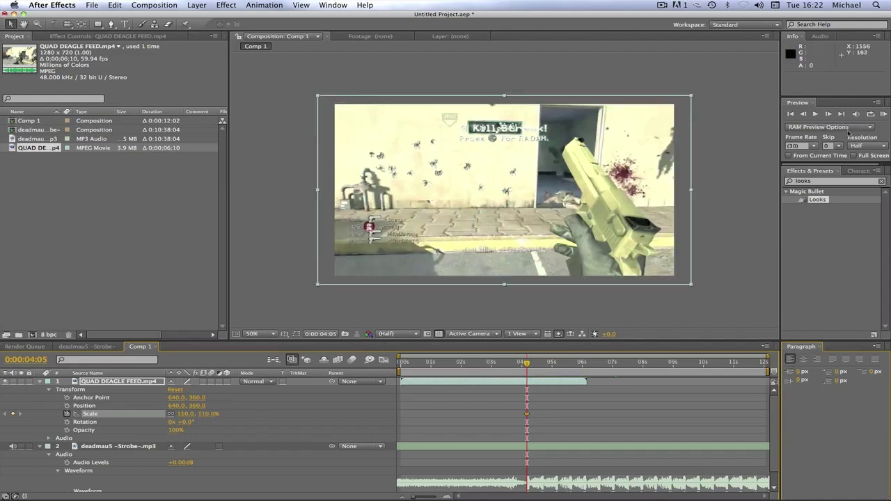
Set Scale to 100% two frames earlier at 0:00:04:03
left_click(804, 114)
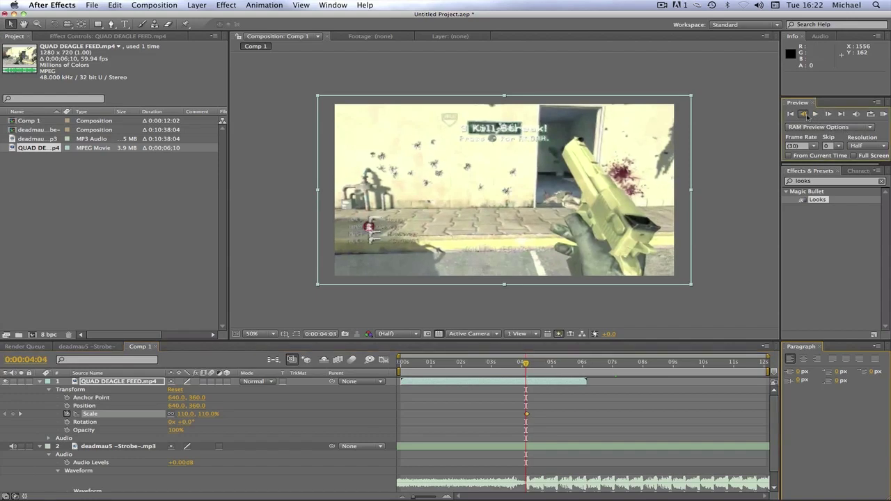
left_click(804, 114)
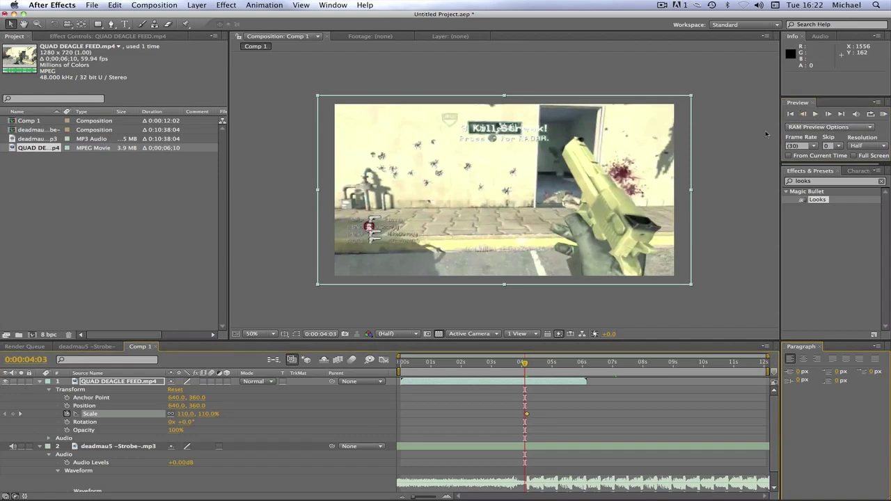
left_click(198, 413)
type("100")
key("Return")
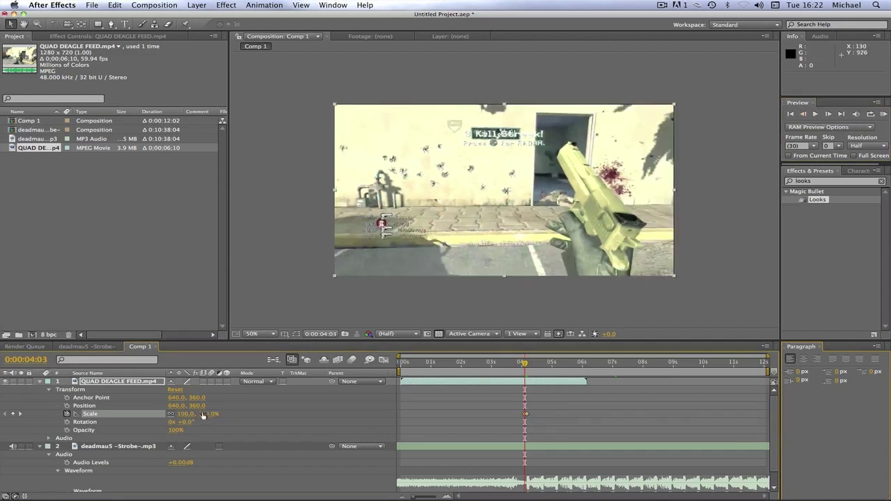
Step forward to check the 110% keyframe, then move to a later time
left_click(828, 114)
left_click(829, 115)
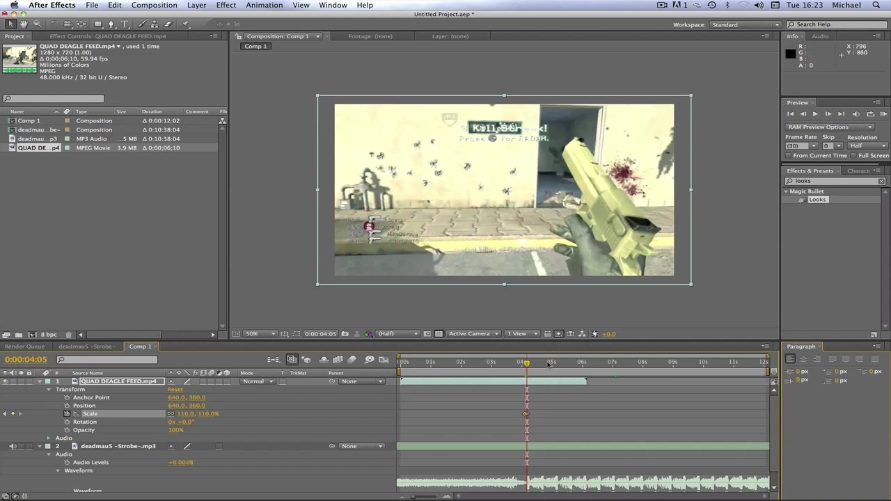
left_click(551, 363)
Add a 100% Scale keyframe two frames before the 0:00:04:20 keyframe and scrub the ramp
left_click(543, 369)
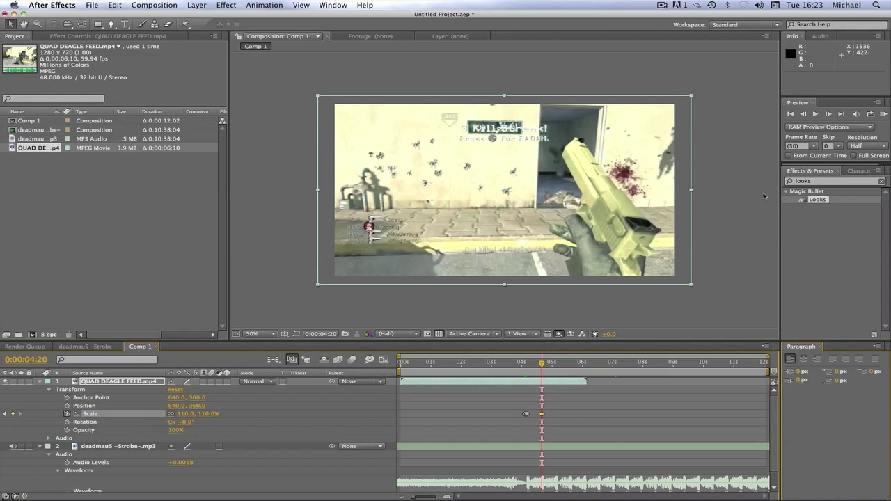
key("Page_Up")
key("Page_Up")
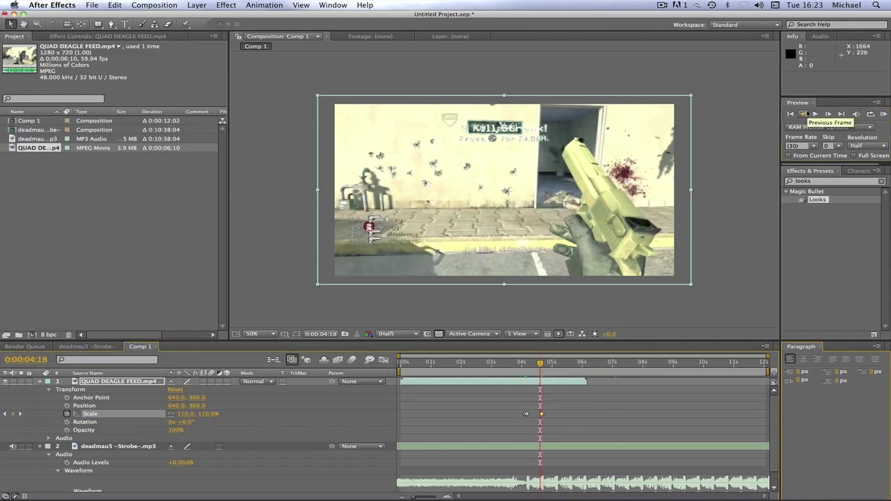
left_click(211, 413)
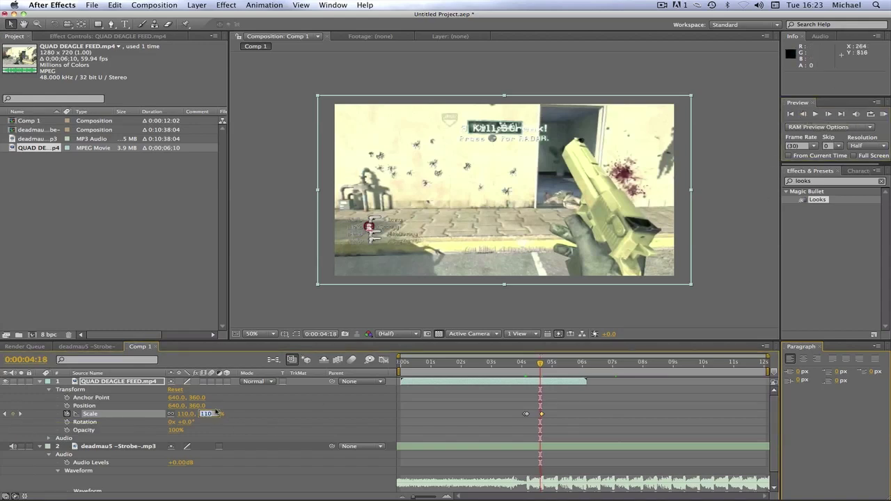
type("100")
key("Return")
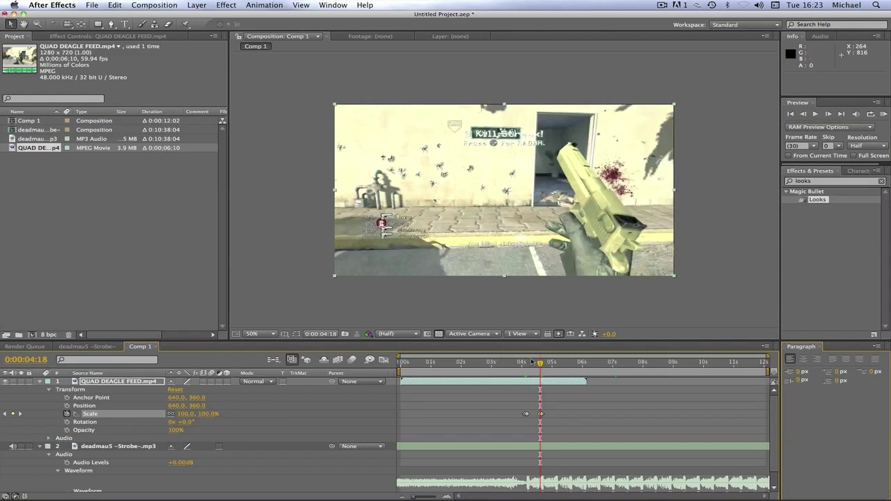
left_click_drag(520, 363, 555, 363)
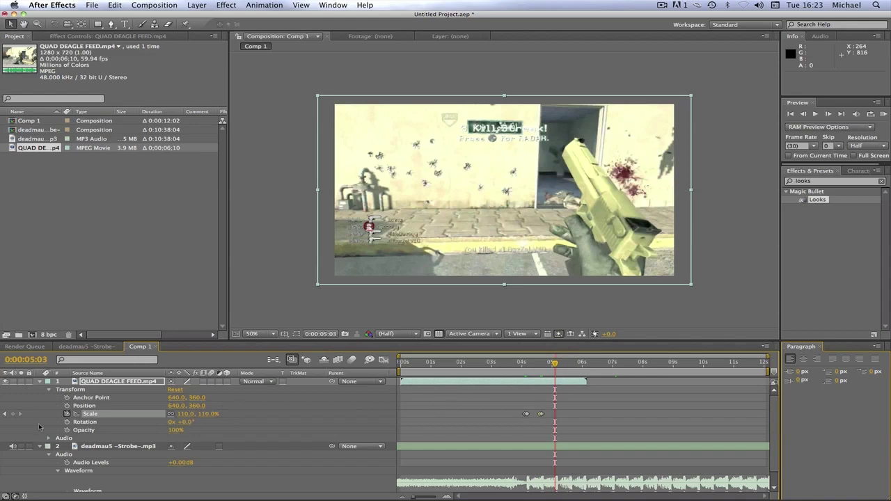
Add a Scale keyframe on the 5:03 beat with a 100% keyframe at 5:01
left_click(12, 414)
key("Page_Up")
key("Page_Up")
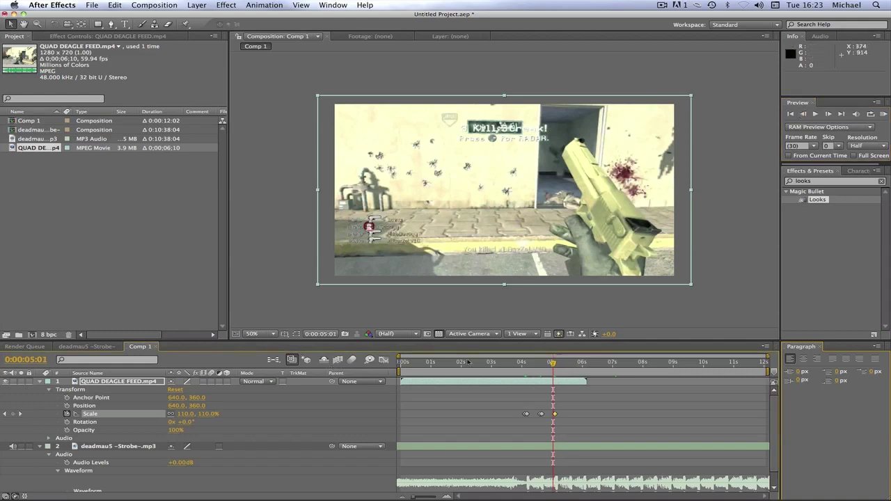
left_click(213, 413)
type("100")
key("Return")
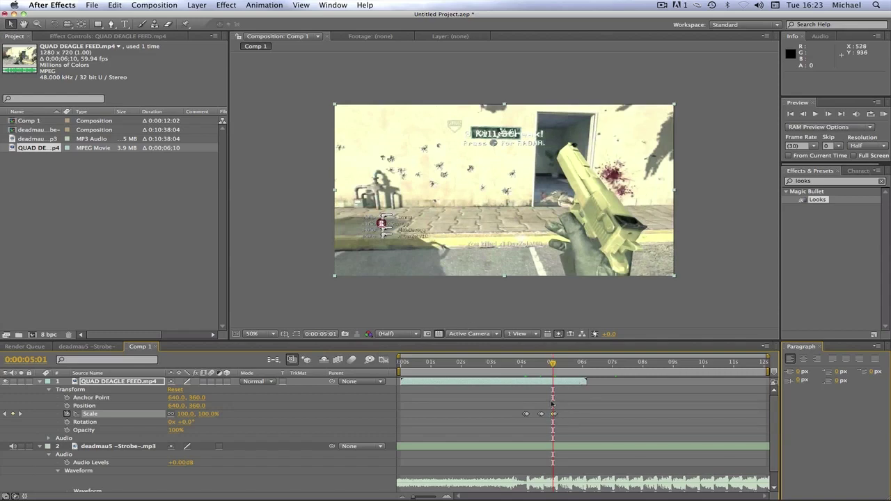
left_click_drag(553, 414, 555, 415)
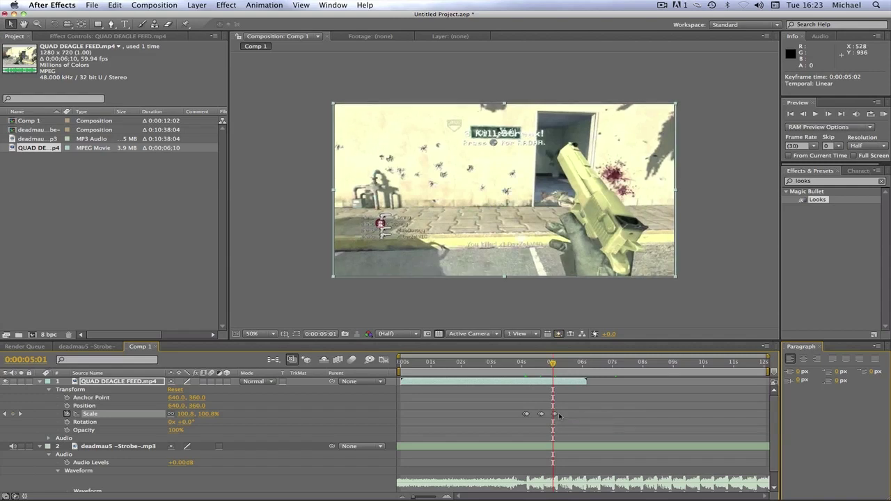
left_click_drag(554, 415, 553, 416)
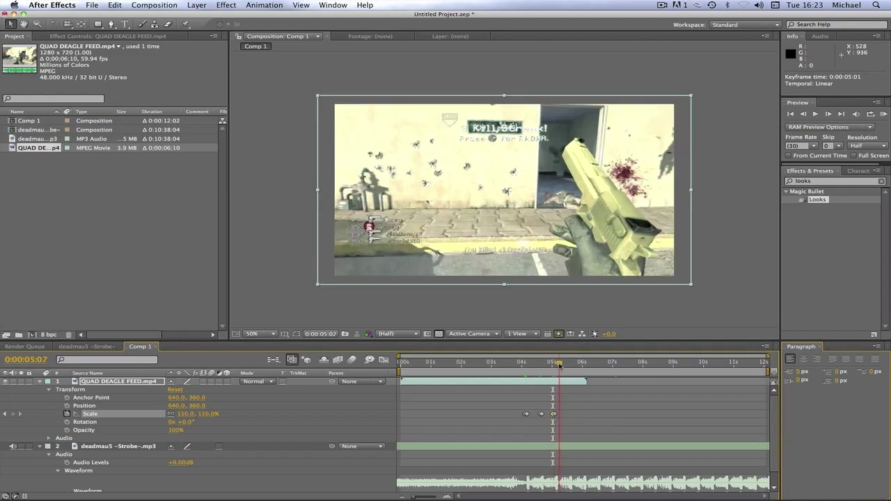
Set the Scale keyframe at 0:00:05:15 to 100%
left_click_drag(552, 364, 569, 365)
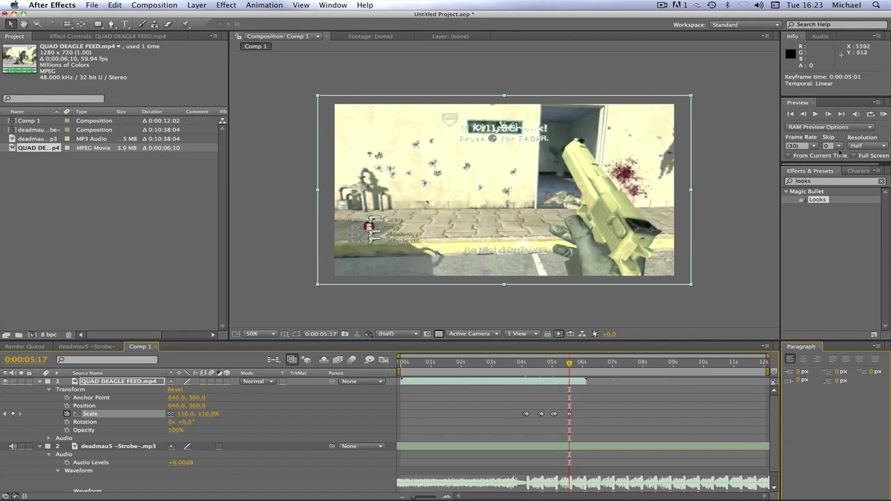
left_click(5, 413)
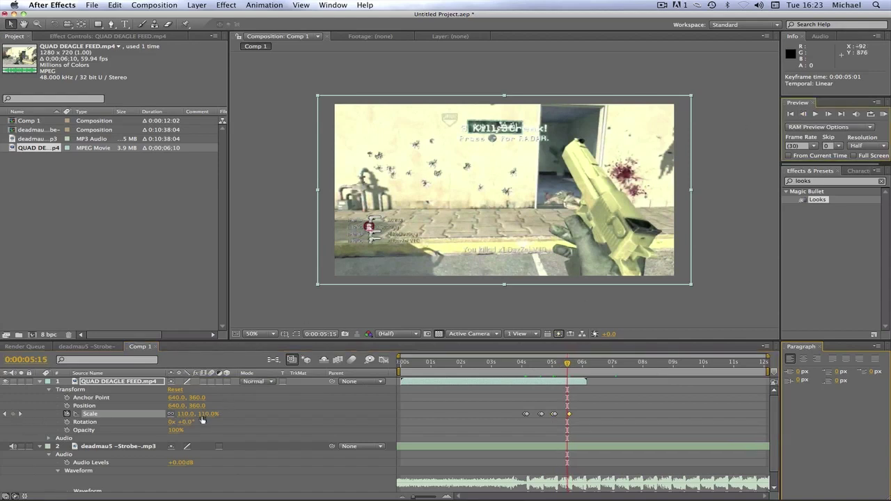
left_click(207, 414)
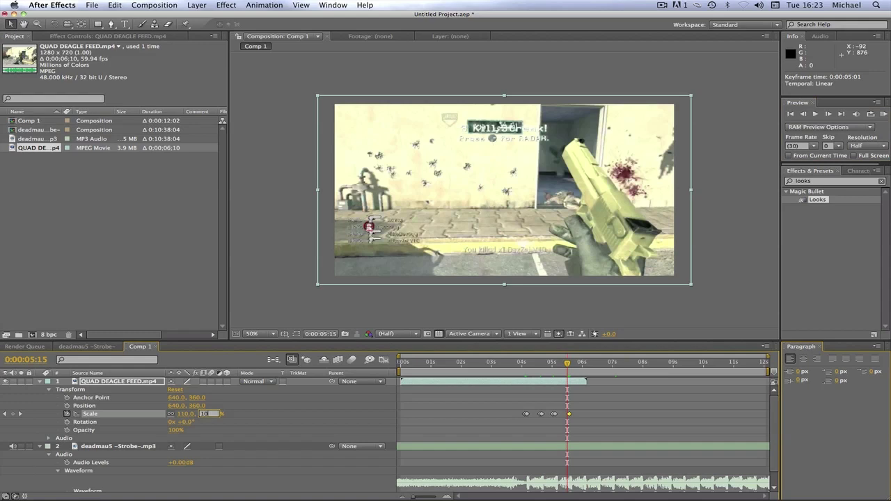
type("0")
key("Return")
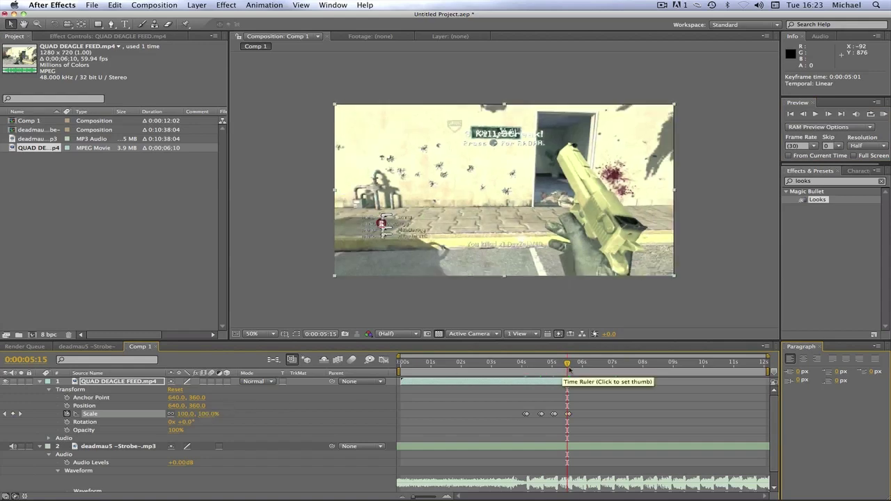
Add a Scale keyframe on the 6:01 beat and a 100% keyframe at 5:29
left_click_drag(571, 367, 583, 365)
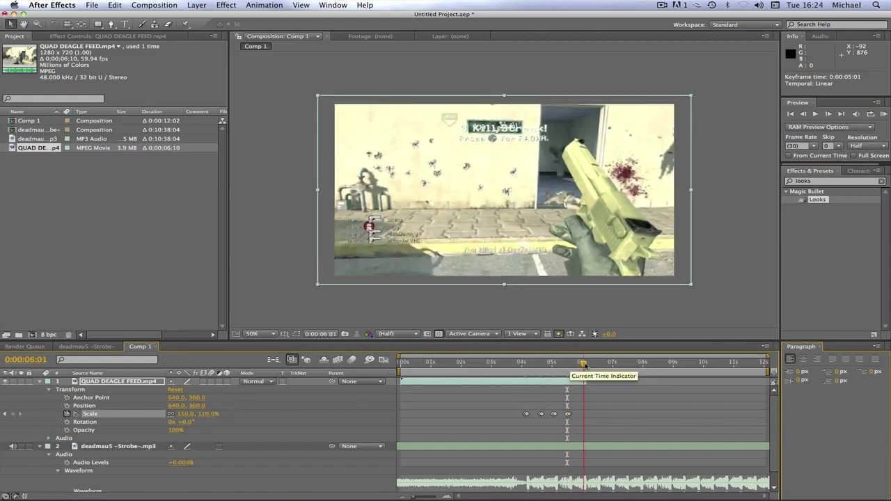
left_click(13, 414)
key("Page_Up")
key("Page_Up")
left_click(207, 413)
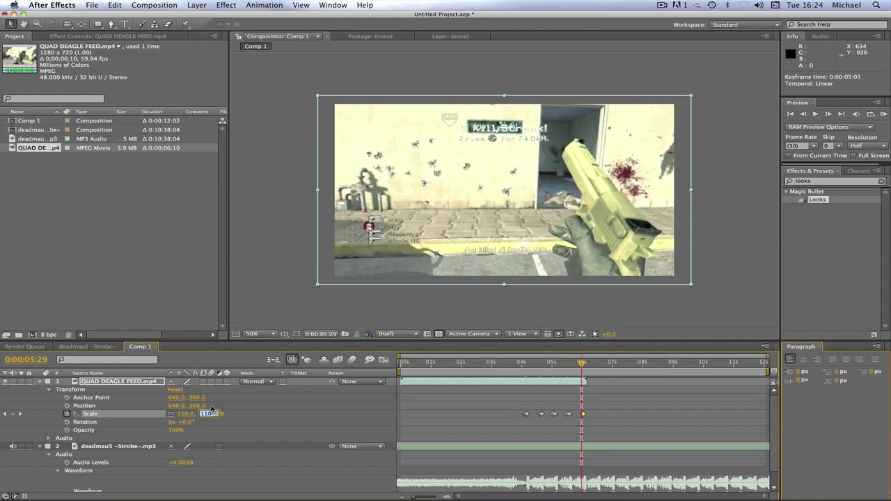
type("100")
key("Return")
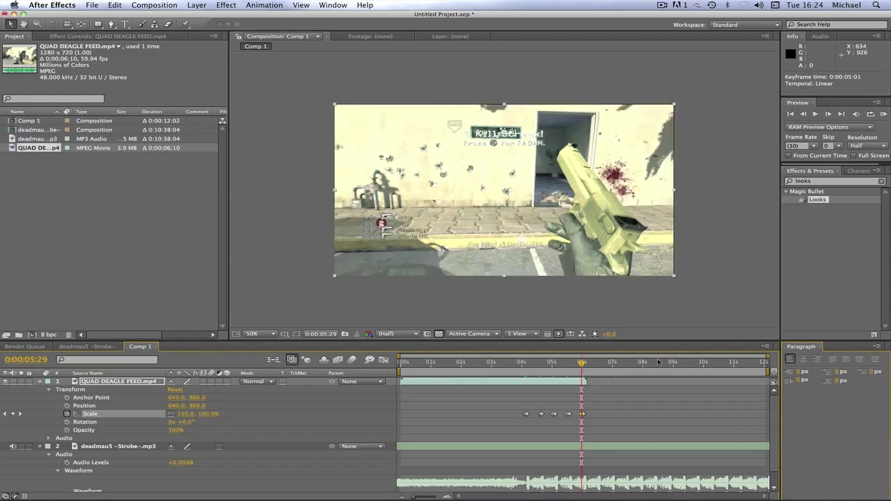
left_click(523, 362)
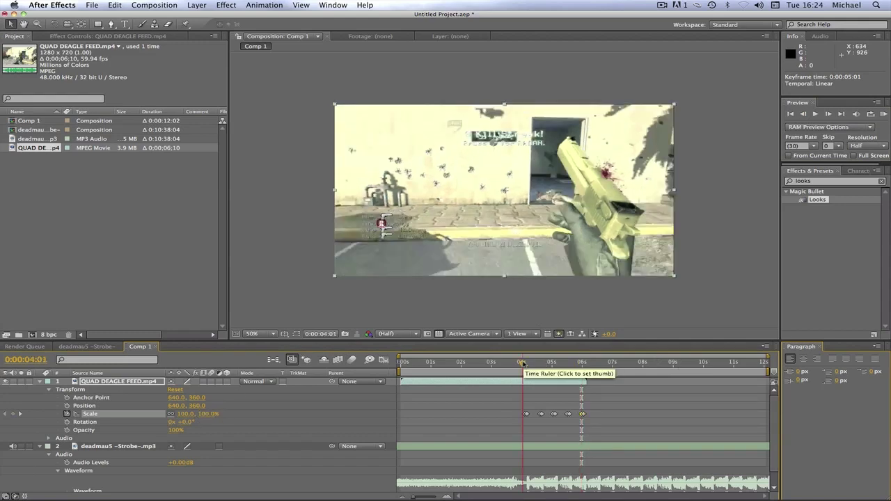
left_click(517, 362)
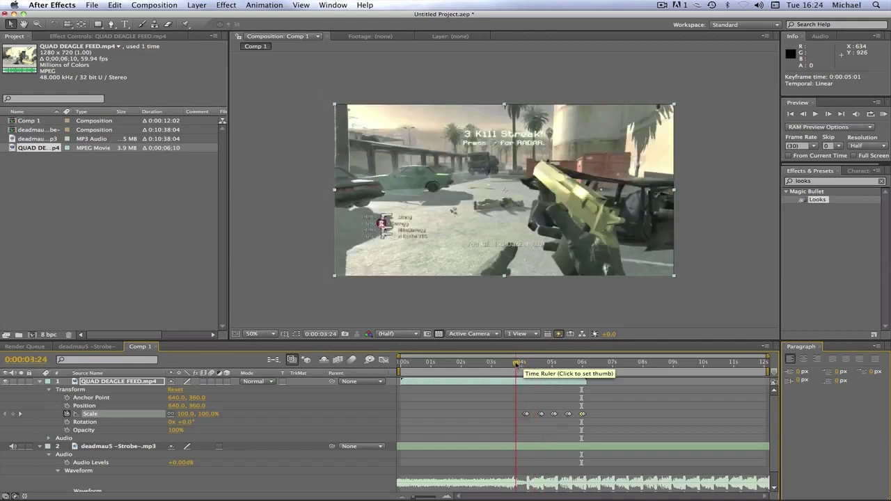
mouse_move(517, 363)
left_mouse_down()
mouse_move(505, 362)
mouse_move(524, 362)
left_mouse_up()
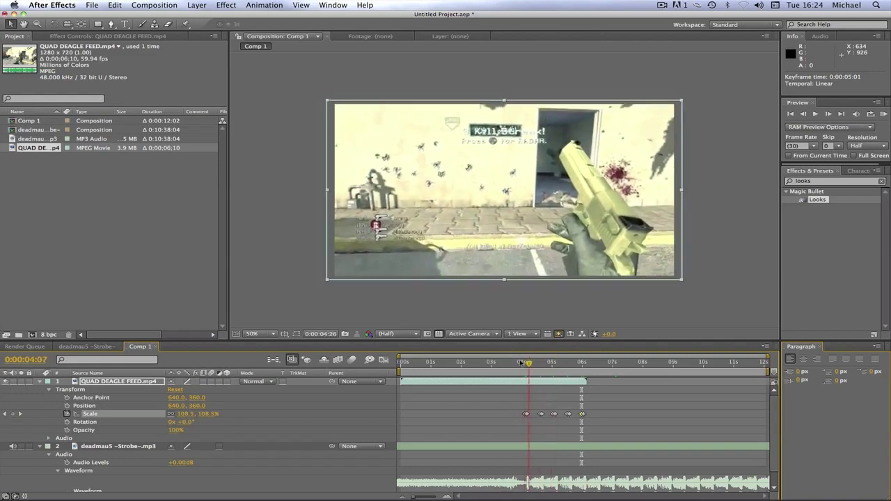
left_click_drag(523, 363, 494, 363)
left_click(883, 114)
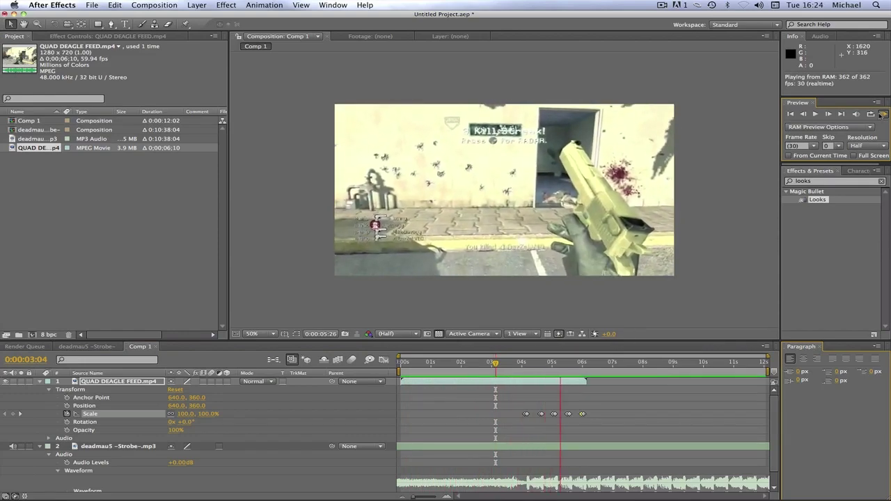
left_click(883, 113)
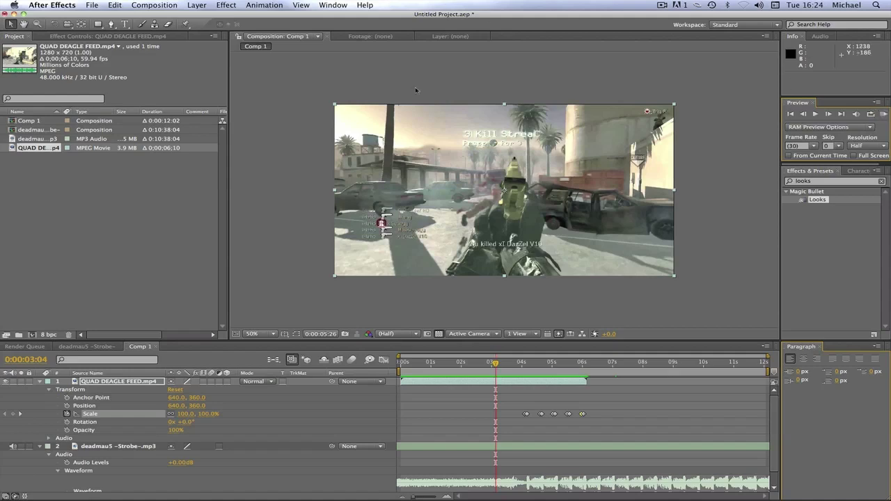
left_click(111, 346)
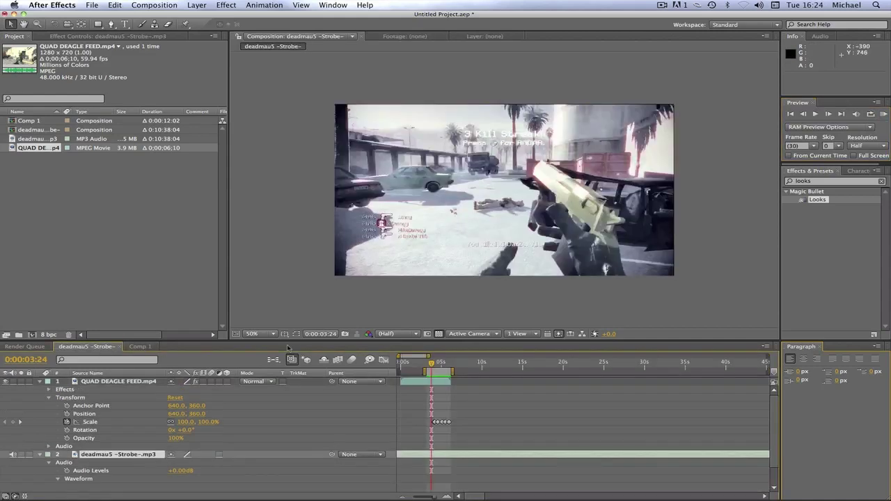
left_click(140, 346)
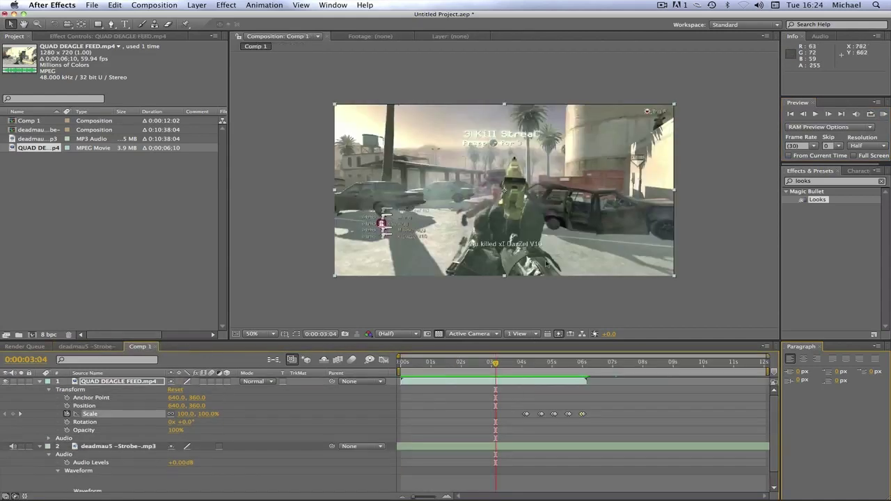